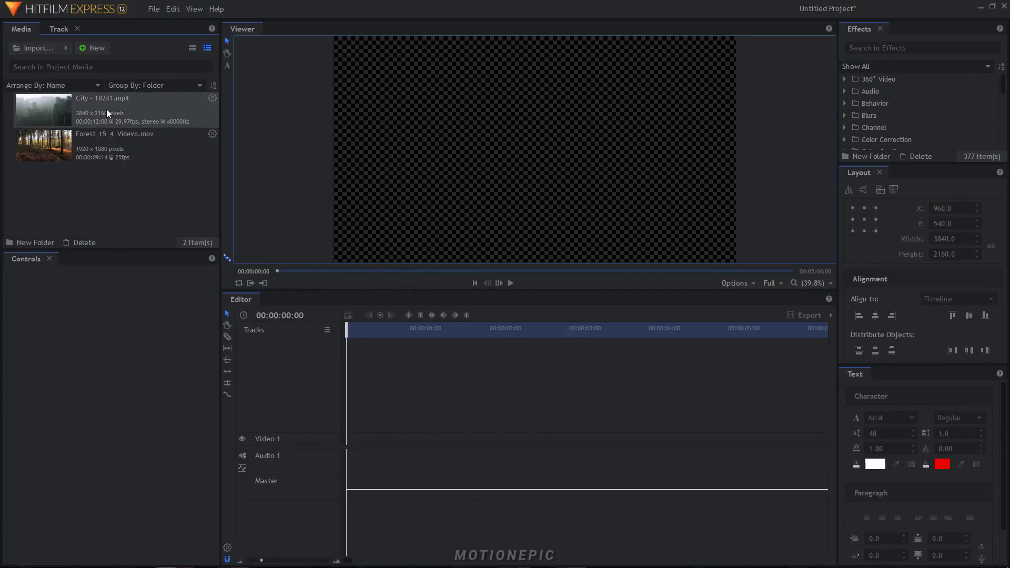
Place the City clip on the timeline, keeping the existing sequence settings, and zoom in
left_click_drag(106, 109, 346, 436)
left_click(619, 319)
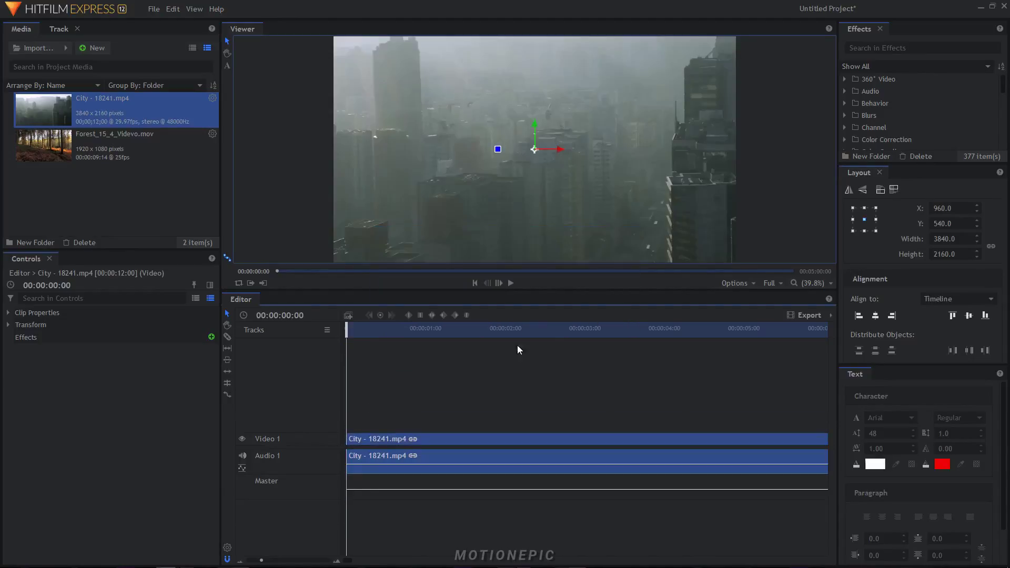
left_click_drag(262, 560, 274, 560)
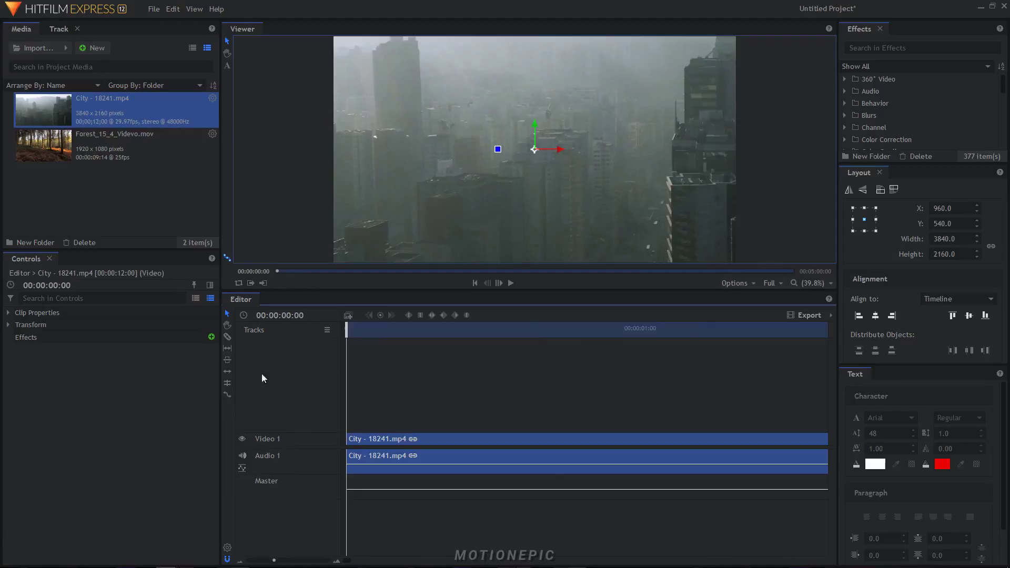
Slice the City clip twice near its start to isolate a short piece
left_click(228, 337)
left_click(430, 442)
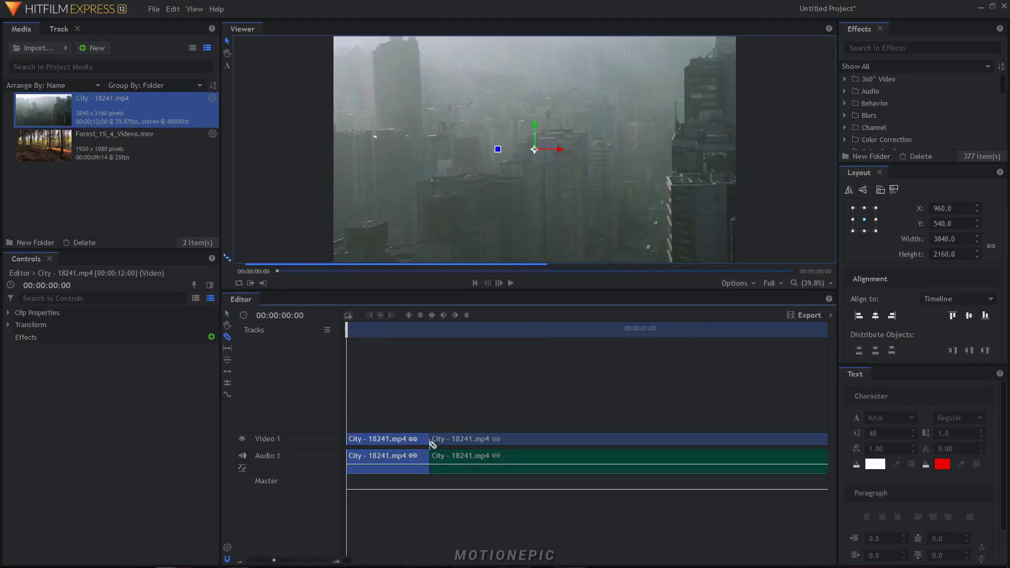
left_click(460, 439)
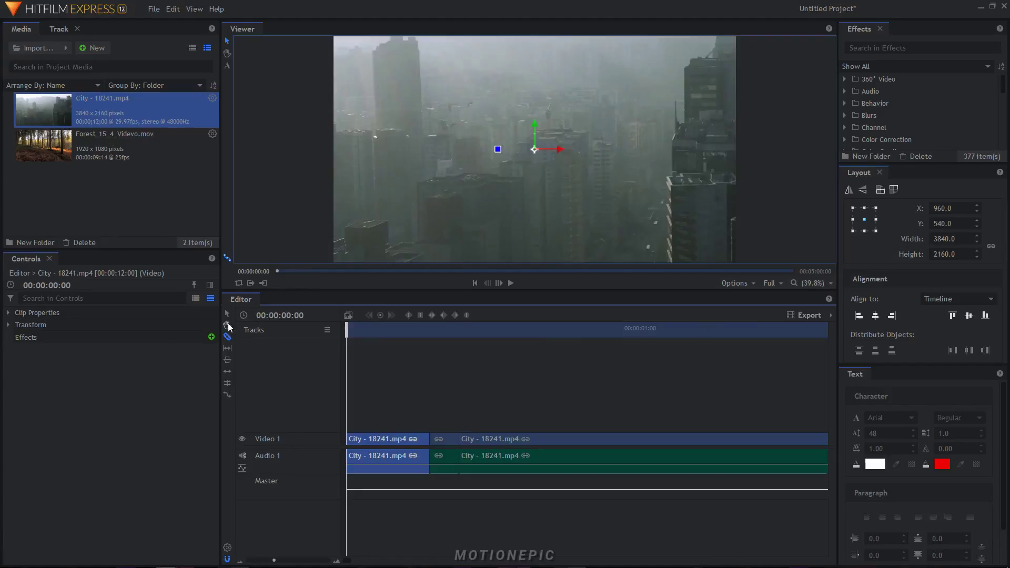
Delete the short middle City piece and slide the right clip left to close the gap
left_click(226, 313)
left_click(444, 439)
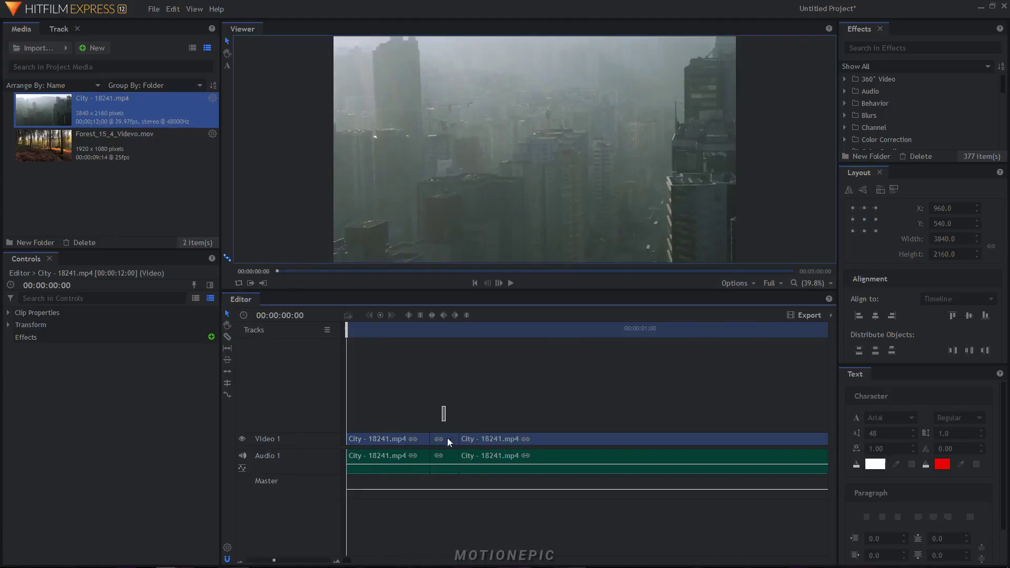
right_click(446, 469)
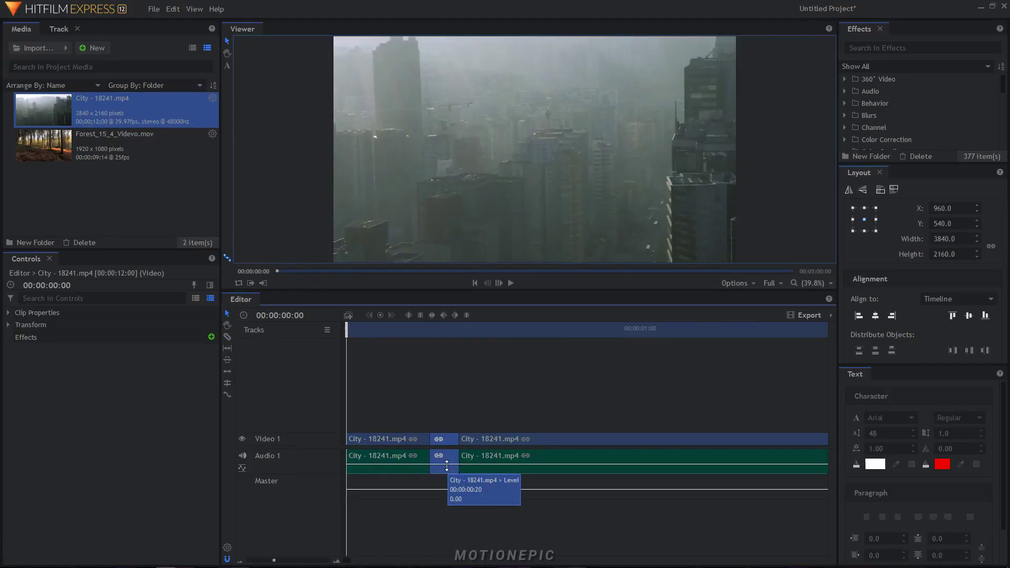
left_click(468, 487)
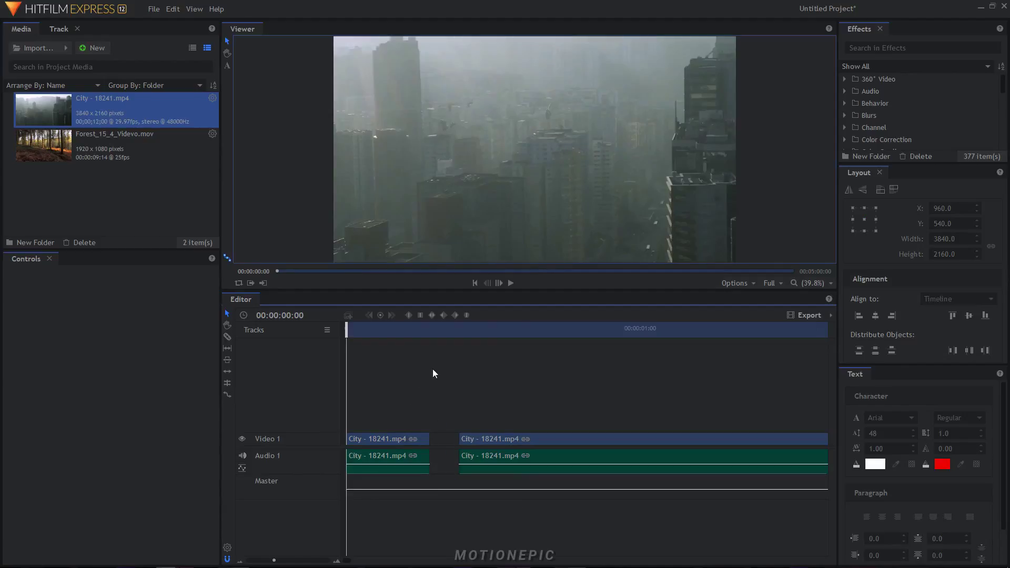
left_click_drag(483, 441, 456, 440)
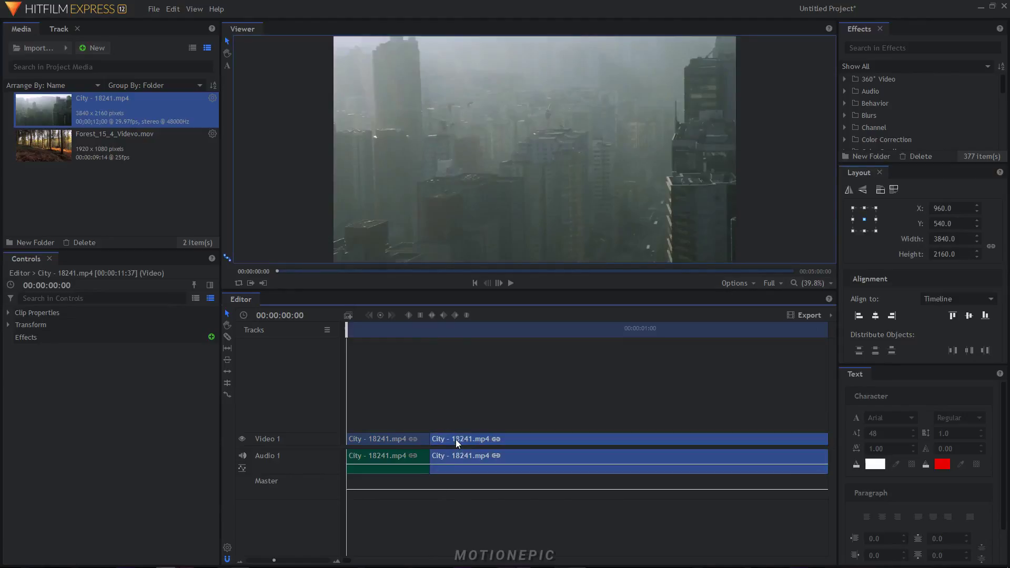
Undo the clip slide and delete the empty gap so the City clips join
key("ctrl+z")
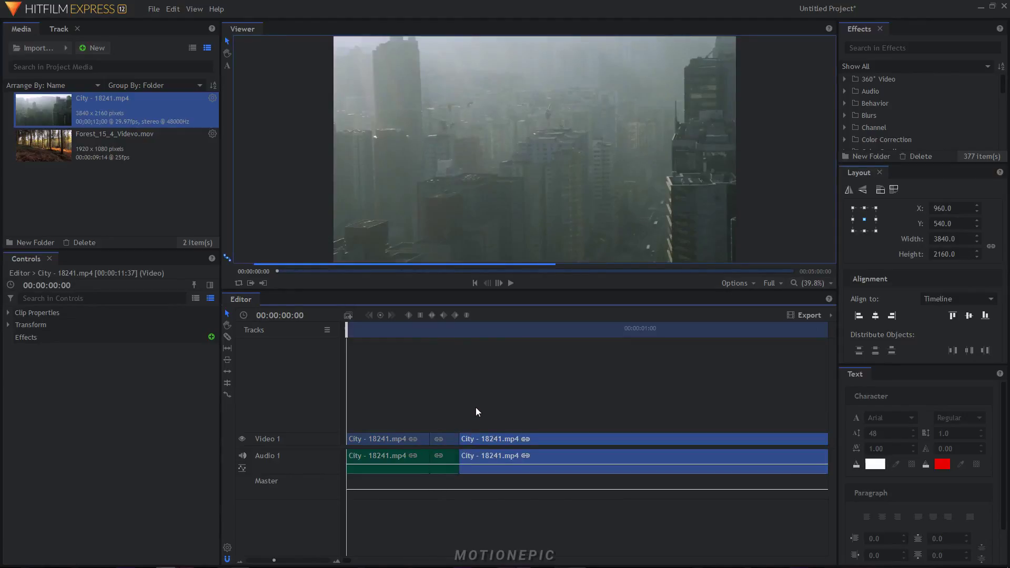
left_click(449, 441)
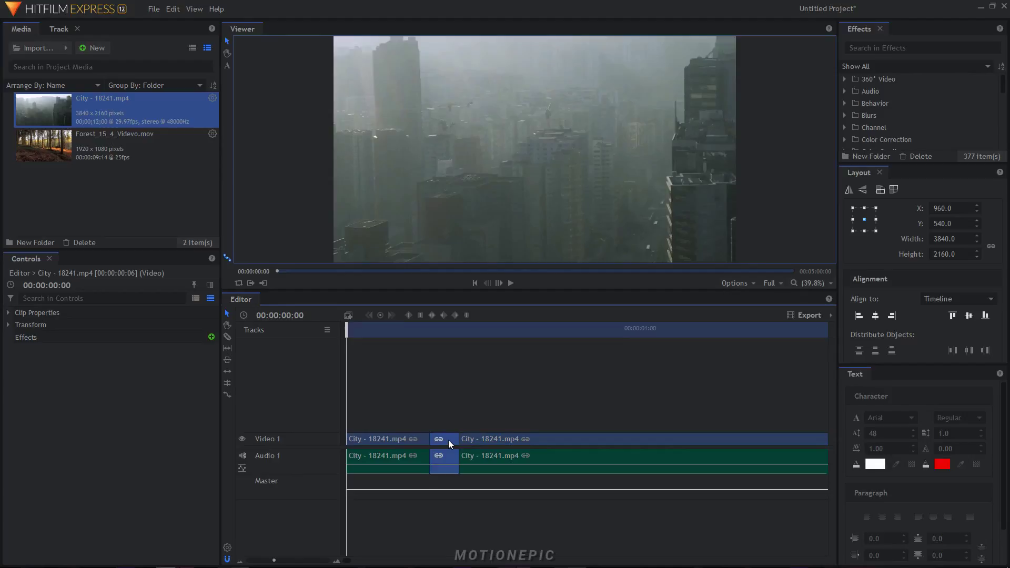
key("Delete")
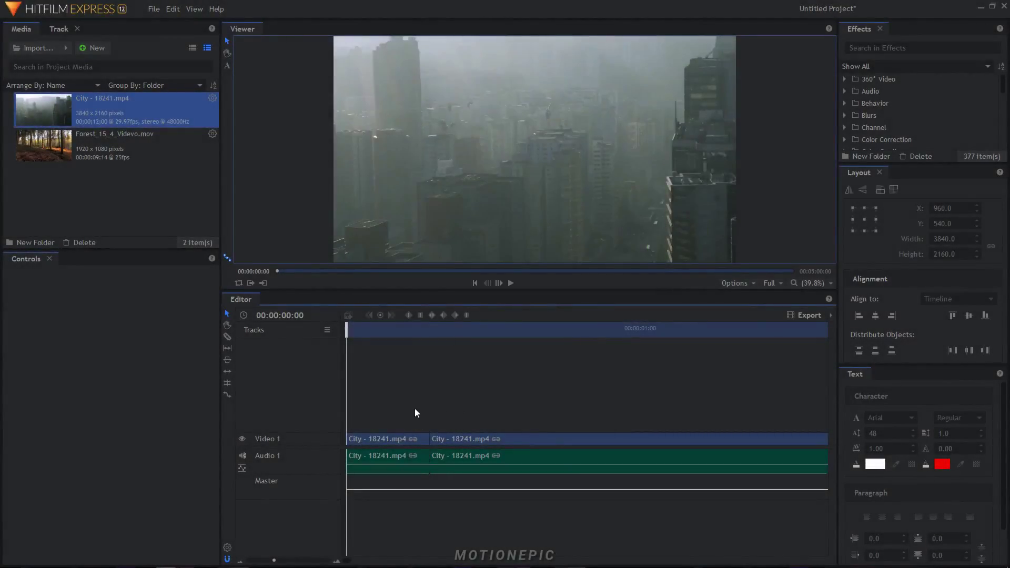
Make six Slice cuts along the City clips around three short sections
key("c")
left_click(453, 440)
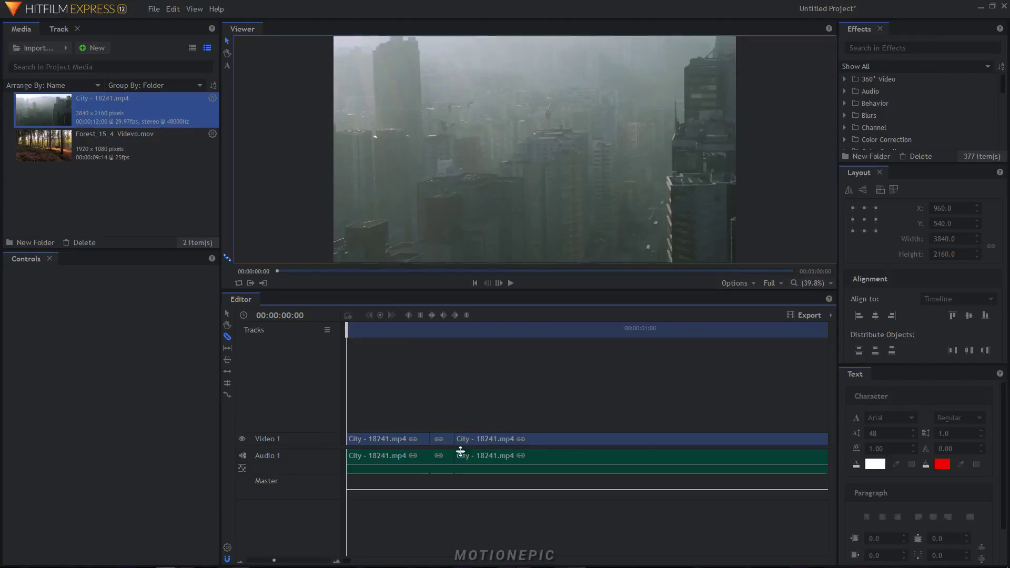
left_click(542, 440)
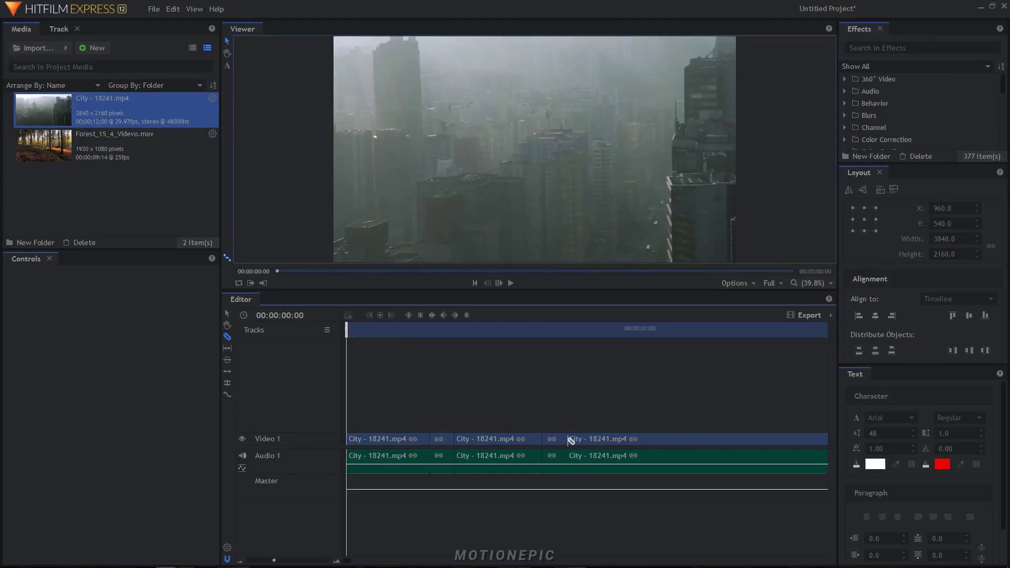
left_click(645, 439)
left_click(669, 439)
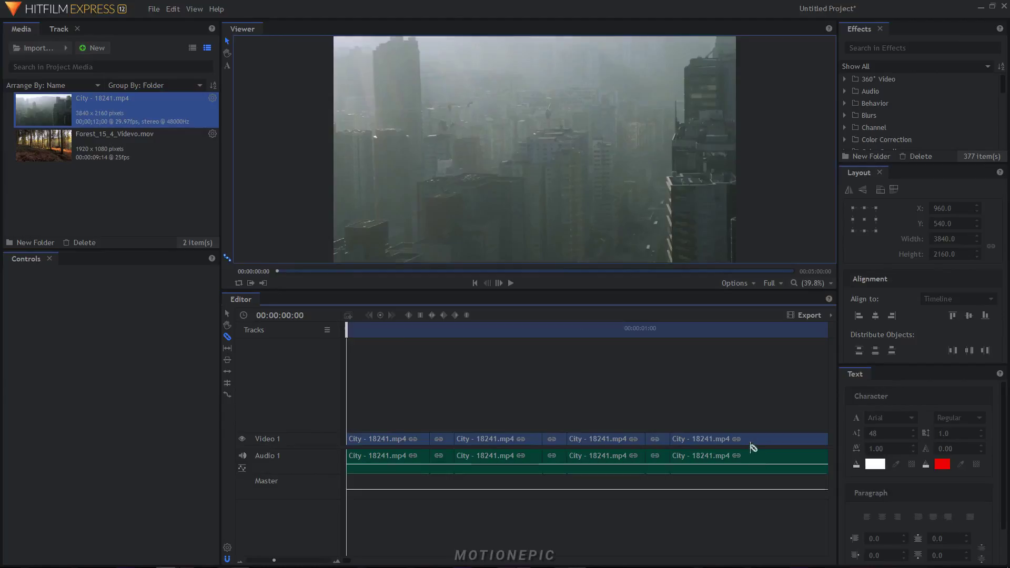
left_click(747, 439)
left_click(772, 440)
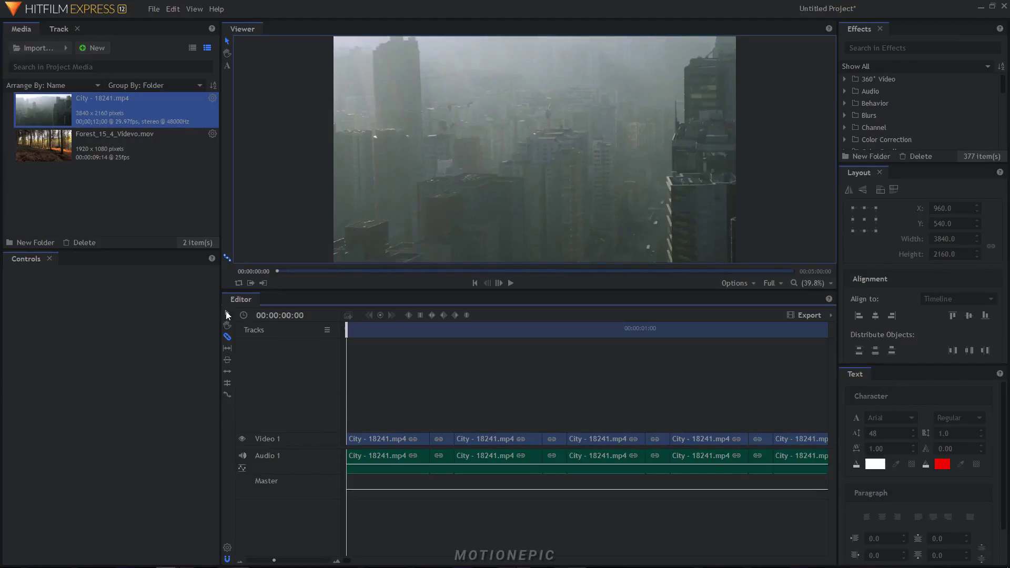
Select and delete each of the four short City pieces, leaving gaps
left_click(227, 314)
left_click(441, 456)
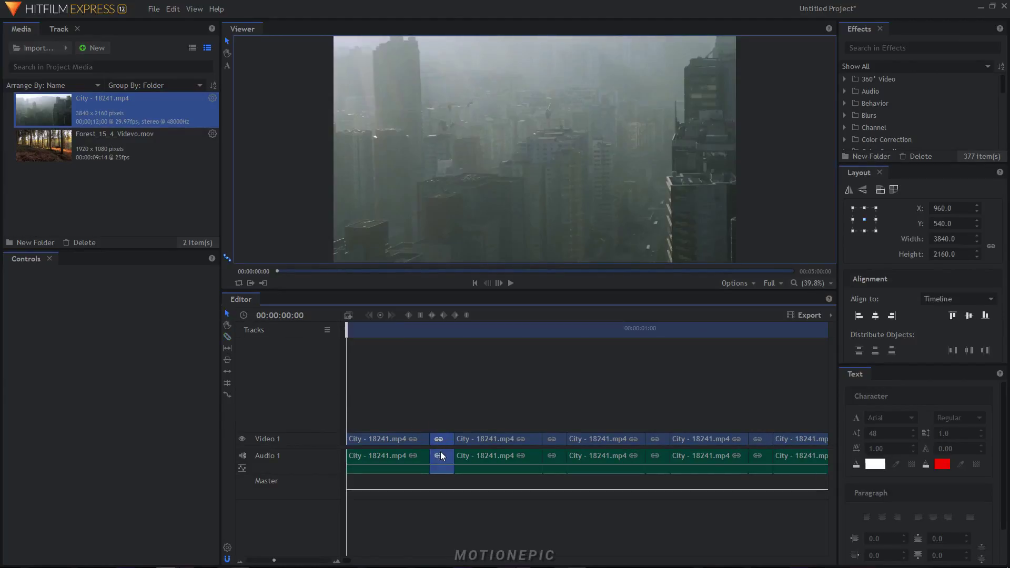
key("Delete")
left_click(554, 447)
key("Delete")
left_click(654, 463)
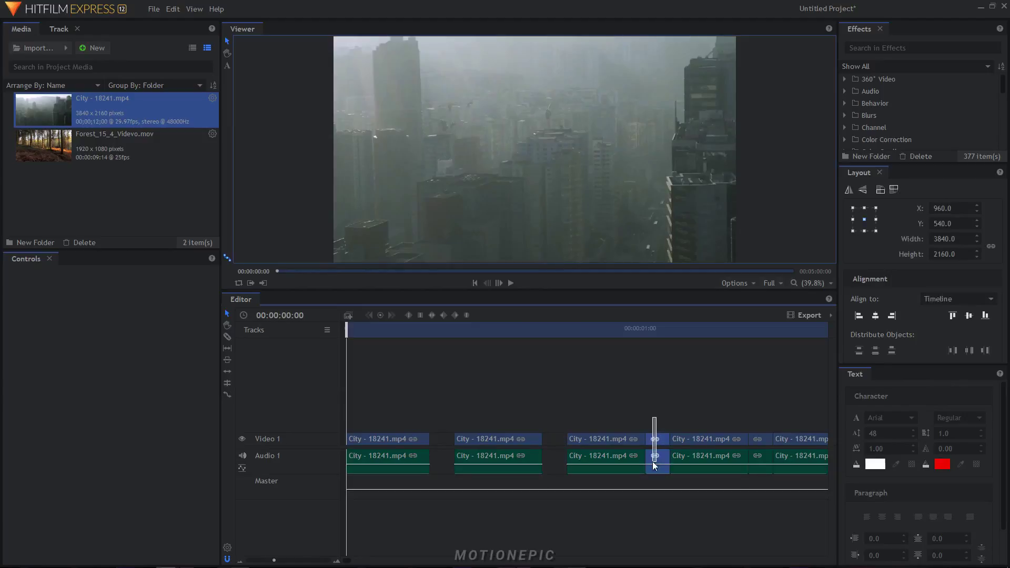
key("Delete")
left_click(759, 458)
key("Delete")
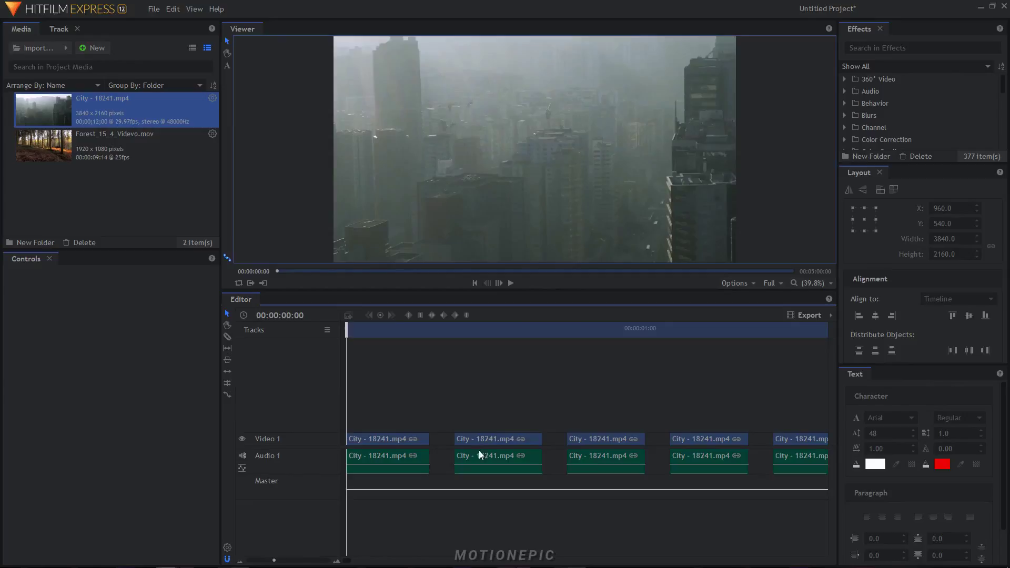
Ripple Delete Gap on all four gaps between the City pieces
right_click(441, 440)
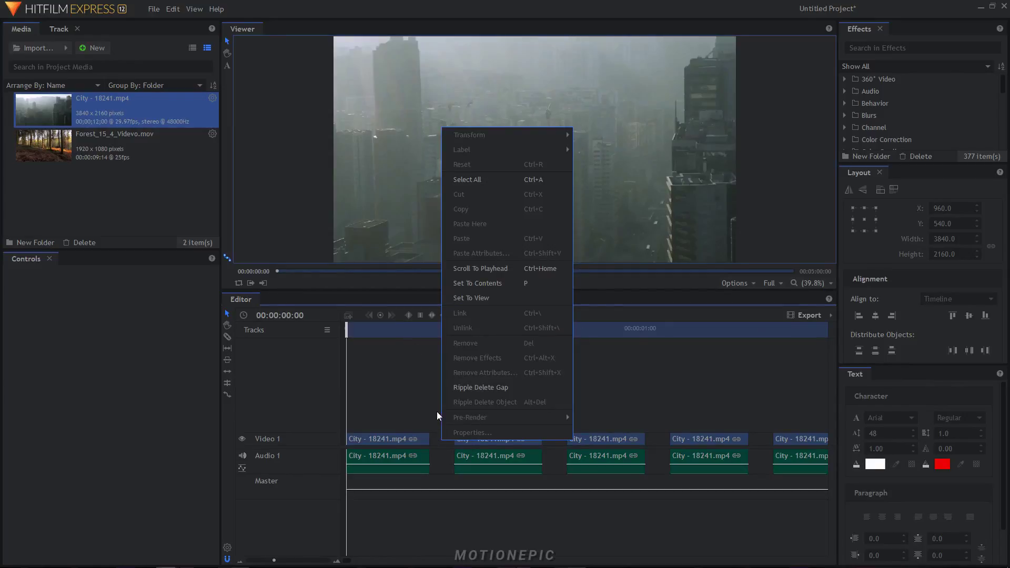
left_click(466, 388)
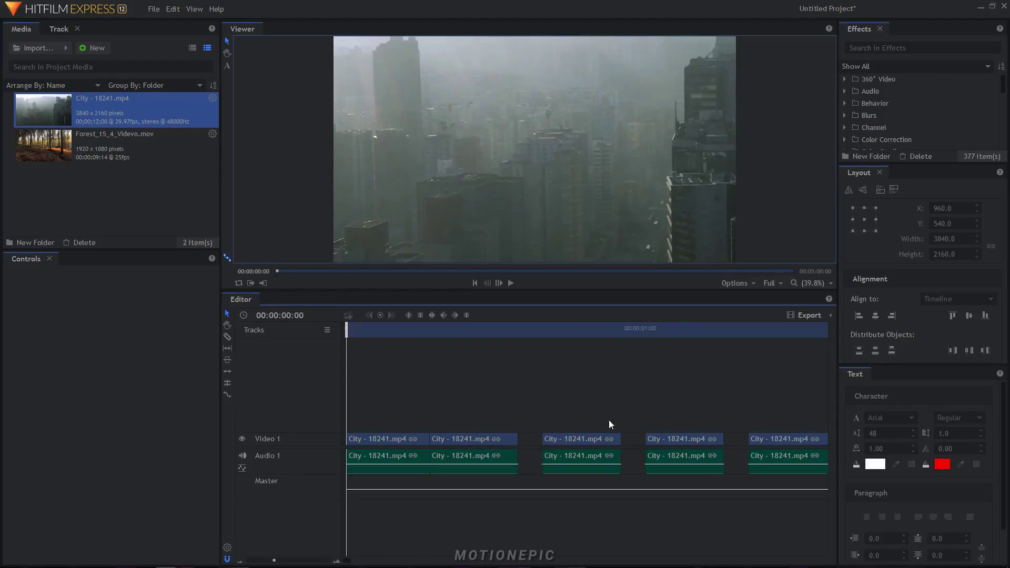
right_click(522, 440)
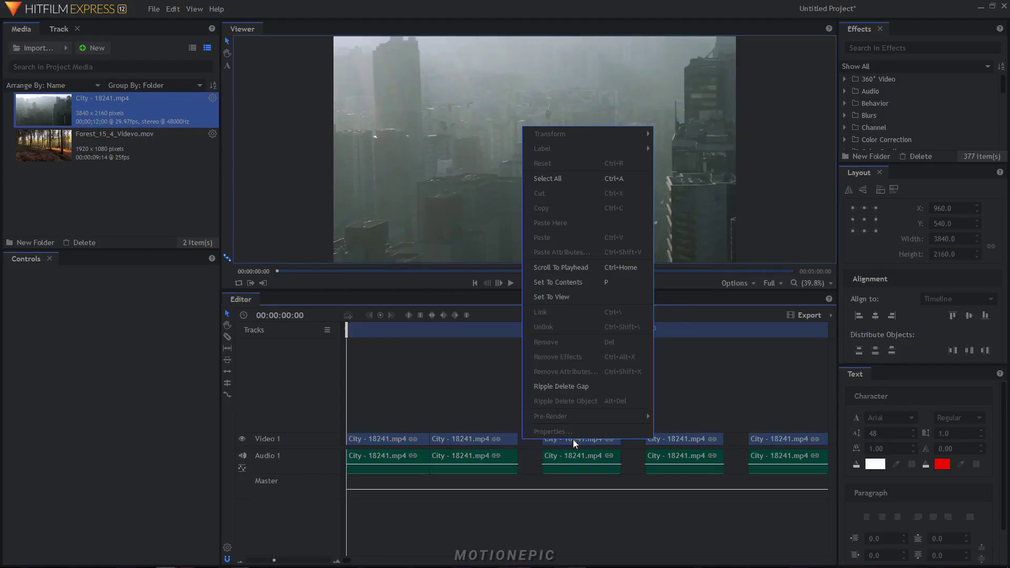
left_click(560, 388)
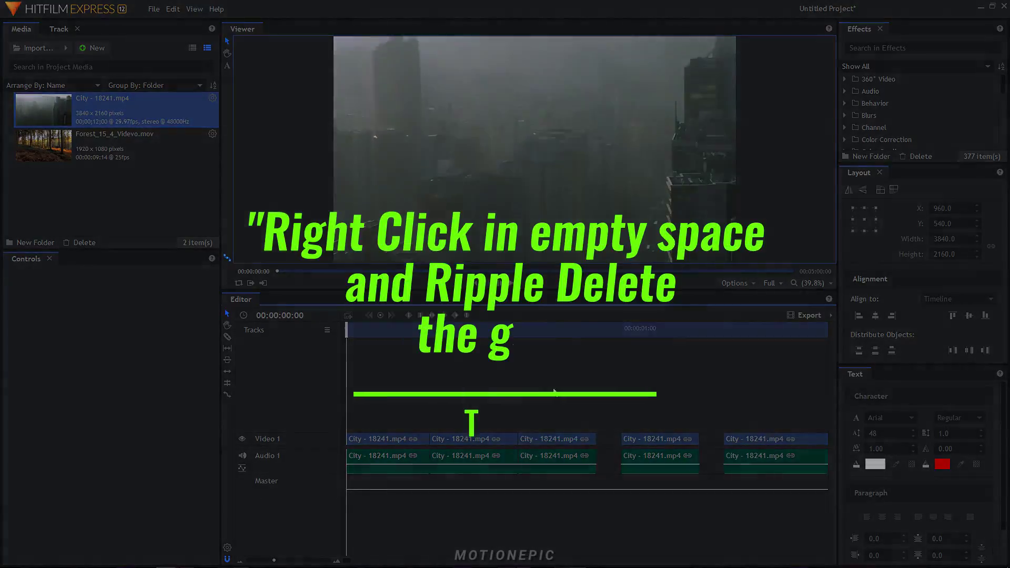
right_click(617, 434)
left_click(636, 382)
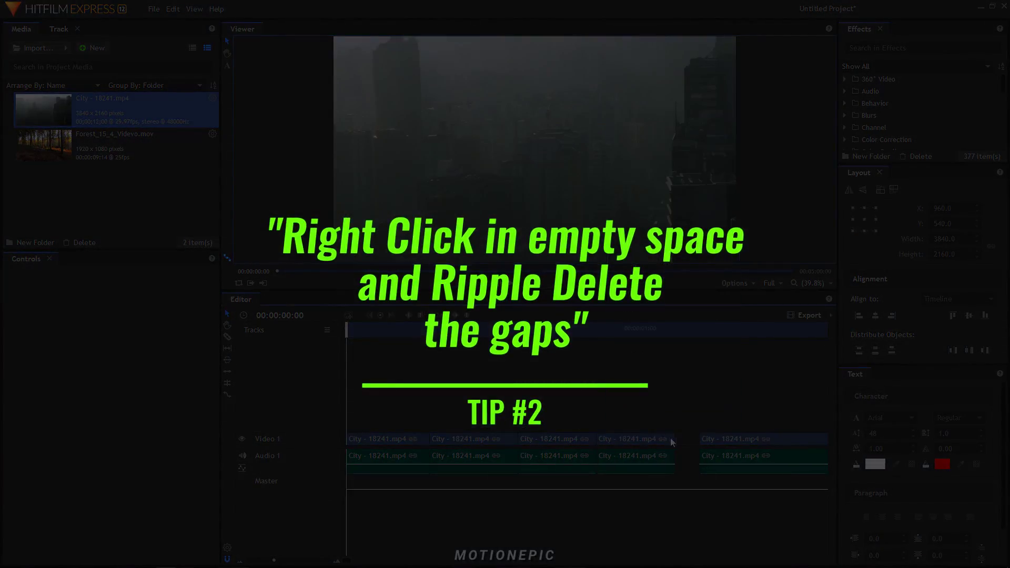
right_click(683, 438)
left_click(714, 385)
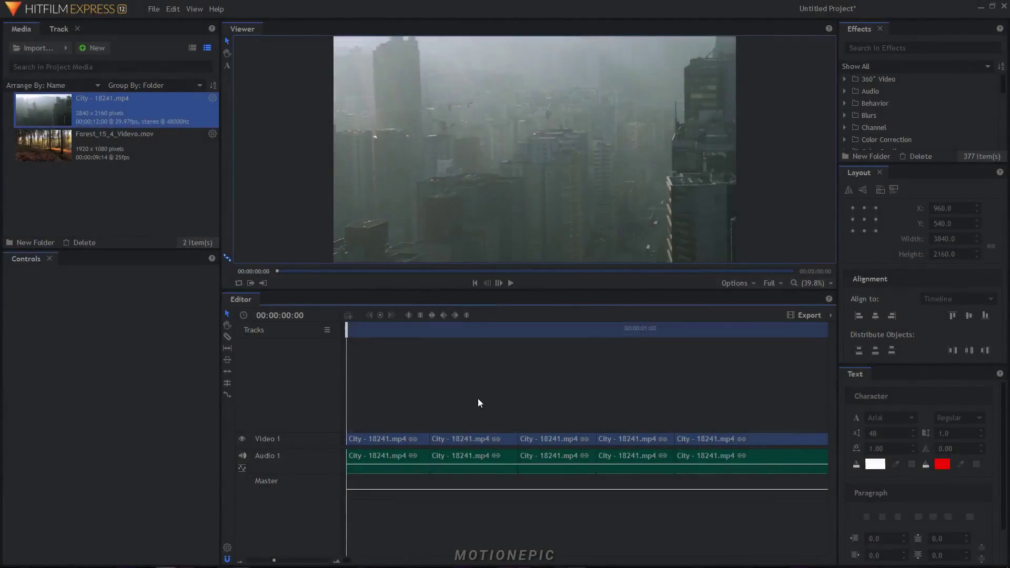
Marquee-select the third, fourth and fifth City clips and delete them
left_click_drag(475, 399, 693, 476)
left_click_drag(518, 397, 664, 474)
left_click_drag(591, 402, 684, 466)
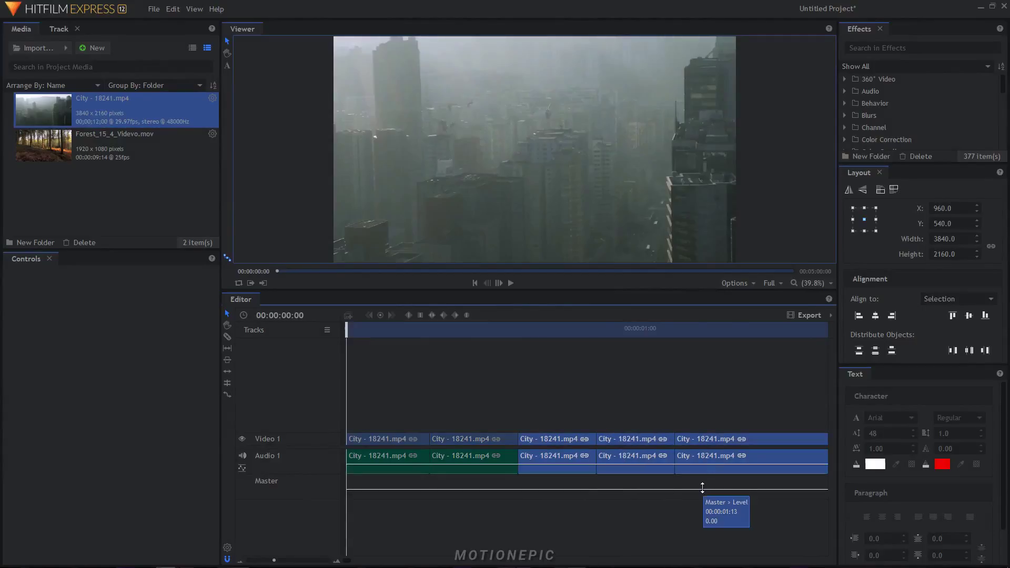
key("Delete")
Zoom out, drag the second City clip far right, and drop the Forest clip onto Video 1
mouse_move(371, 336)
left_mouse_down()
mouse_move(431, 337)
mouse_move(376, 331)
left_mouse_up()
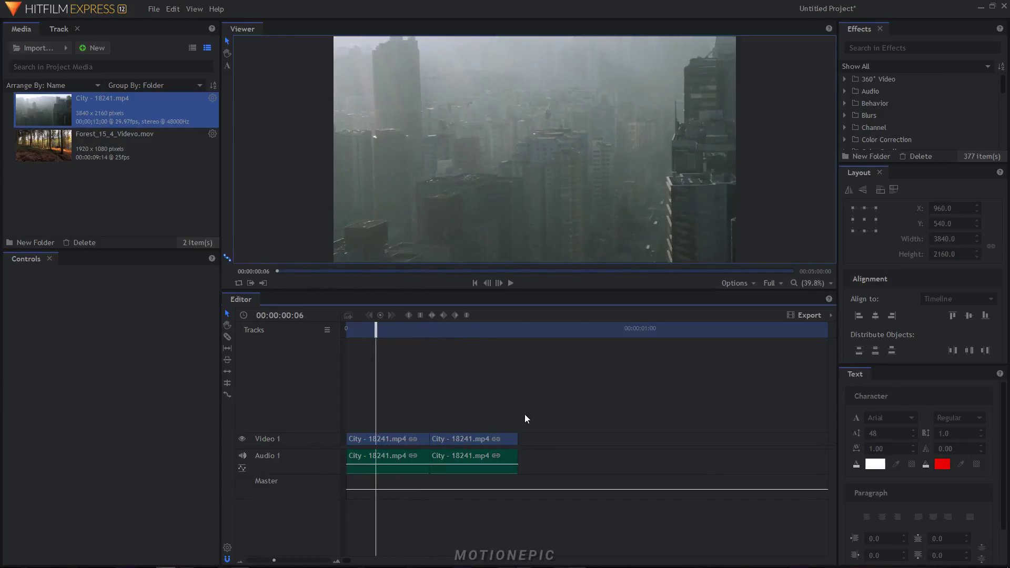
left_click_drag(273, 560, 264, 560)
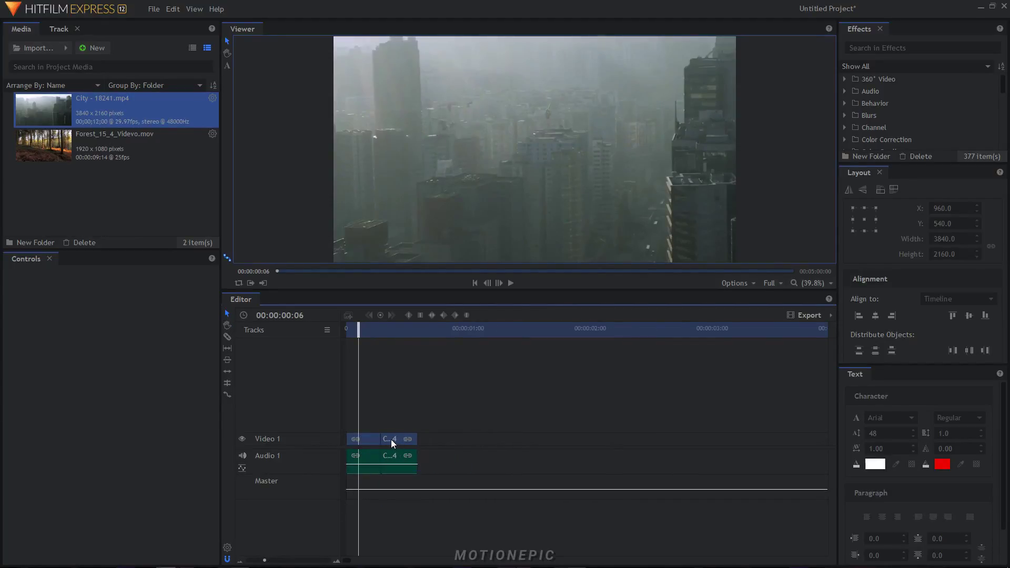
left_click_drag(391, 440, 787, 444)
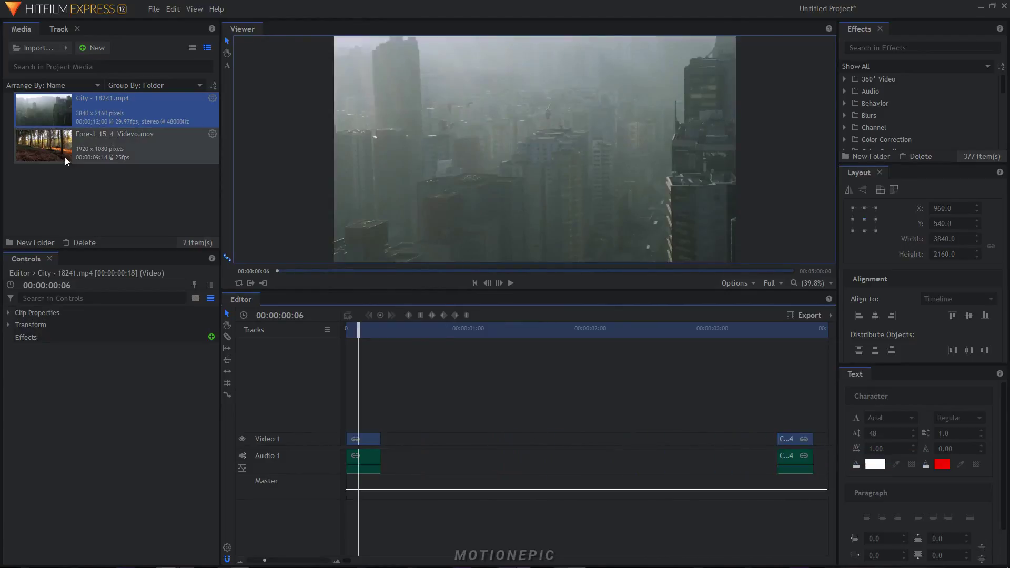
left_click_drag(64, 155, 385, 440)
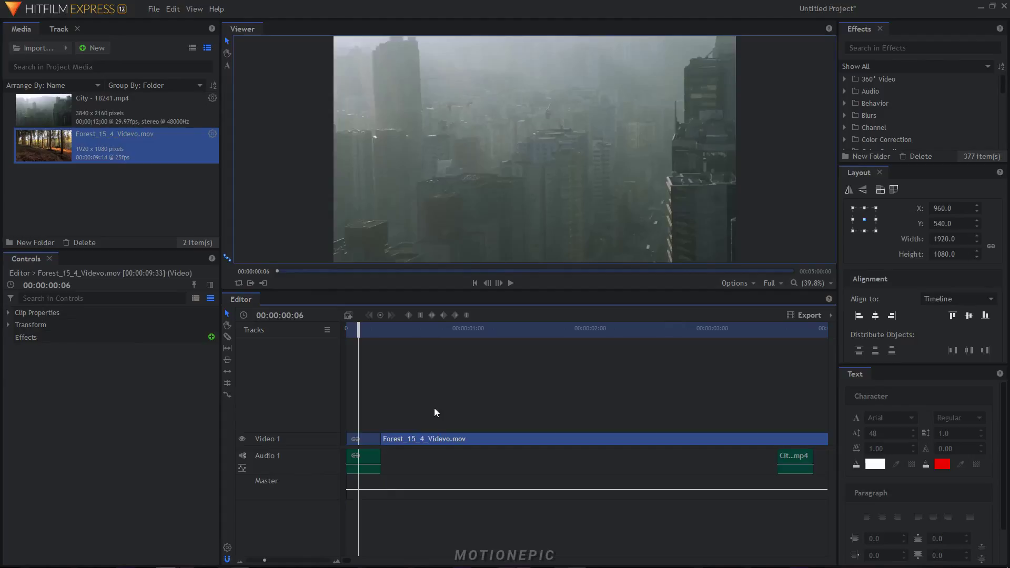
Undo the Forest drop and clip move, then insert Forest_15_4_Videvo.mov between the City clips
key("ctrl+z")
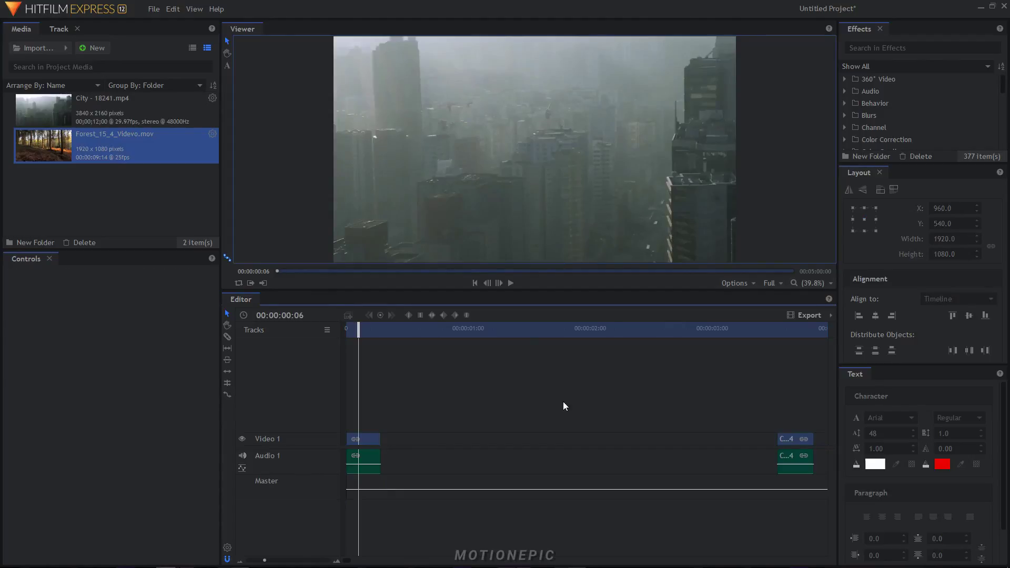
key("ctrl+z")
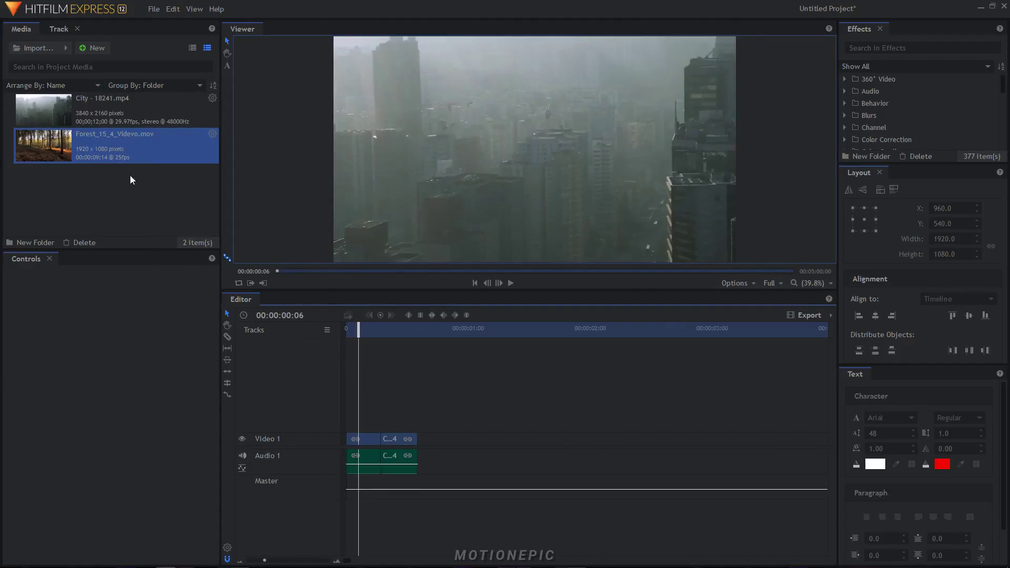
left_click_drag(96, 140, 379, 437)
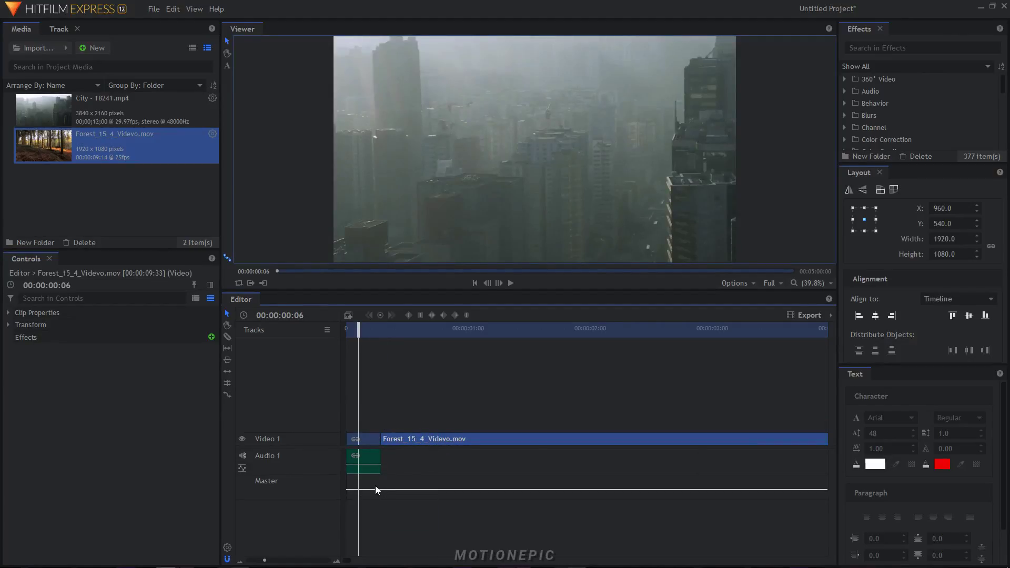
Zoom out and scrub through the Forest clip to near its end
left_click_drag(263, 560, 258, 561)
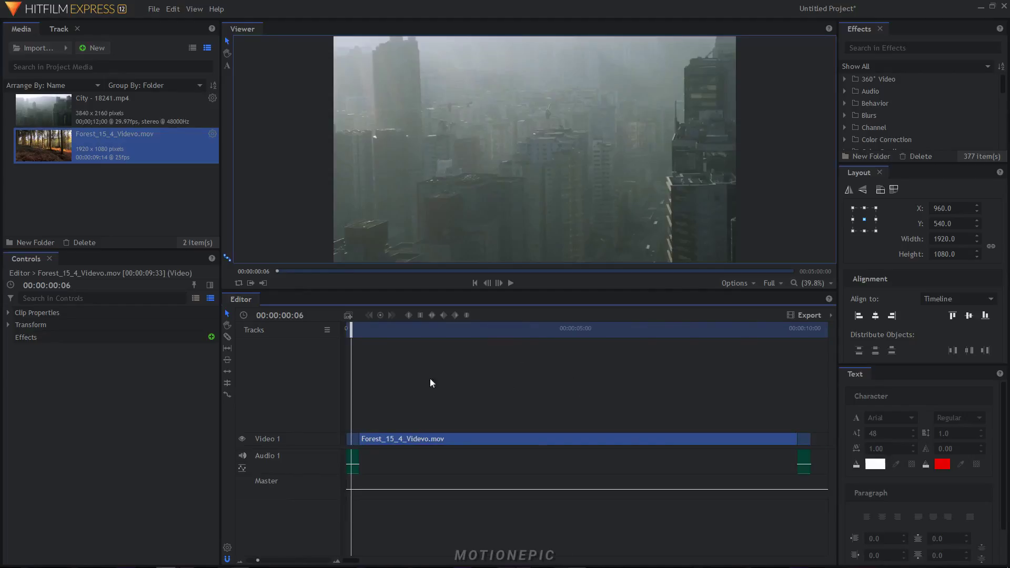
left_click_drag(361, 330, 430, 330)
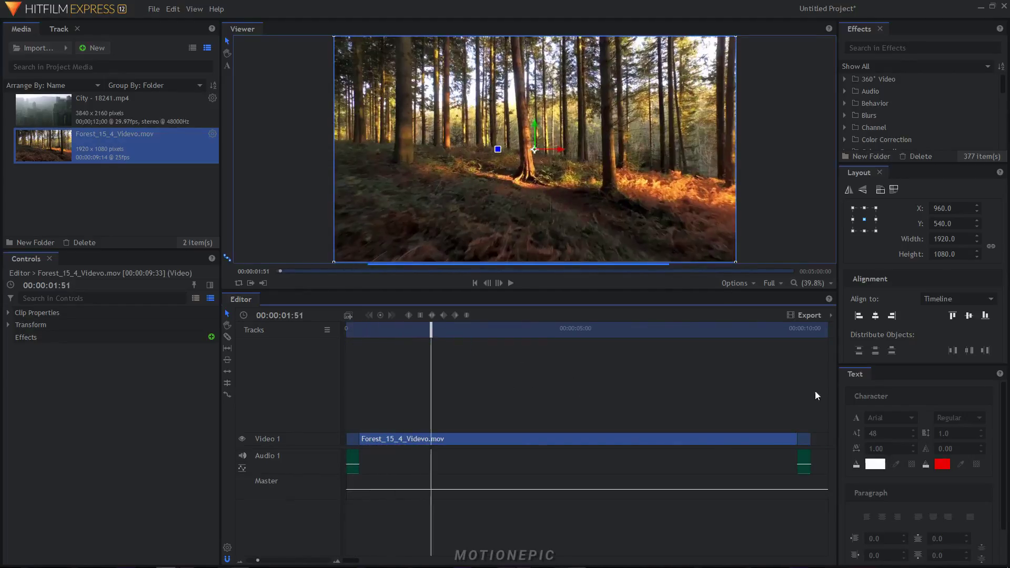
left_click(794, 331)
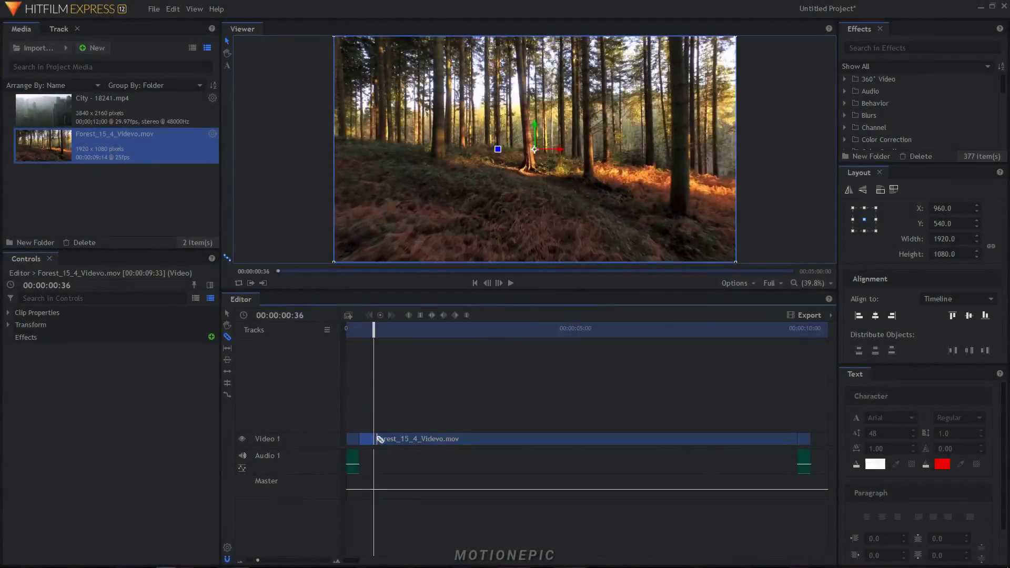
Select the Forest clip and scrub the playhead to 00:00:00:18 to review City–Forest–City
left_click(226, 314)
left_click(446, 439)
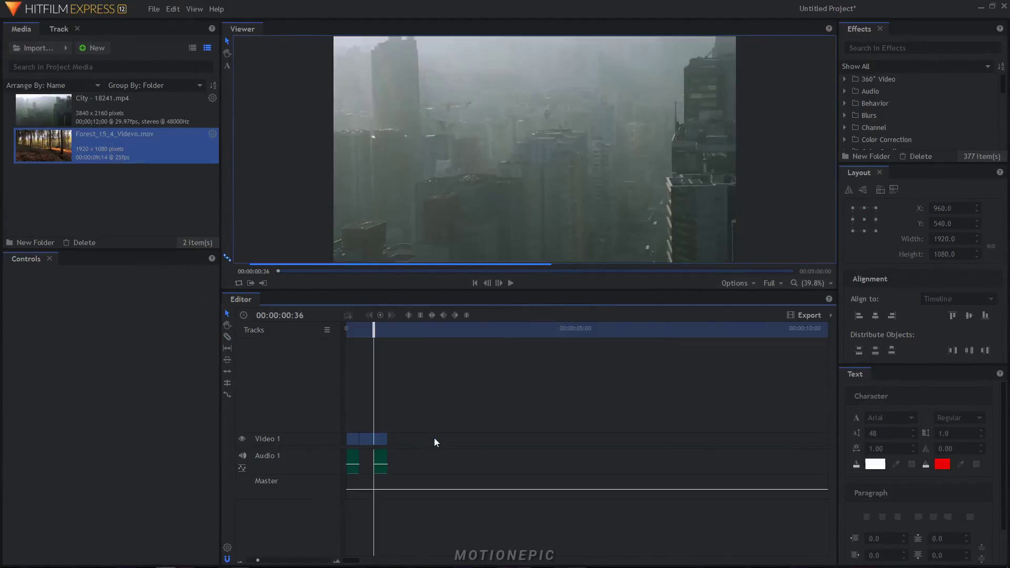
left_click_drag(363, 342, 342, 361)
scroll(597, 187, "down", 2)
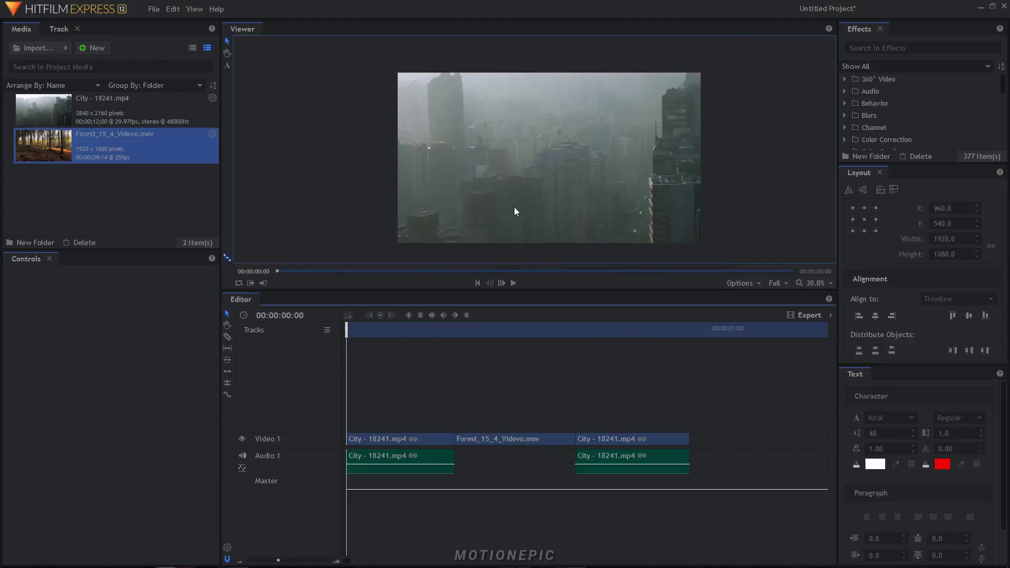
left_click_drag(514, 210, 510, 197)
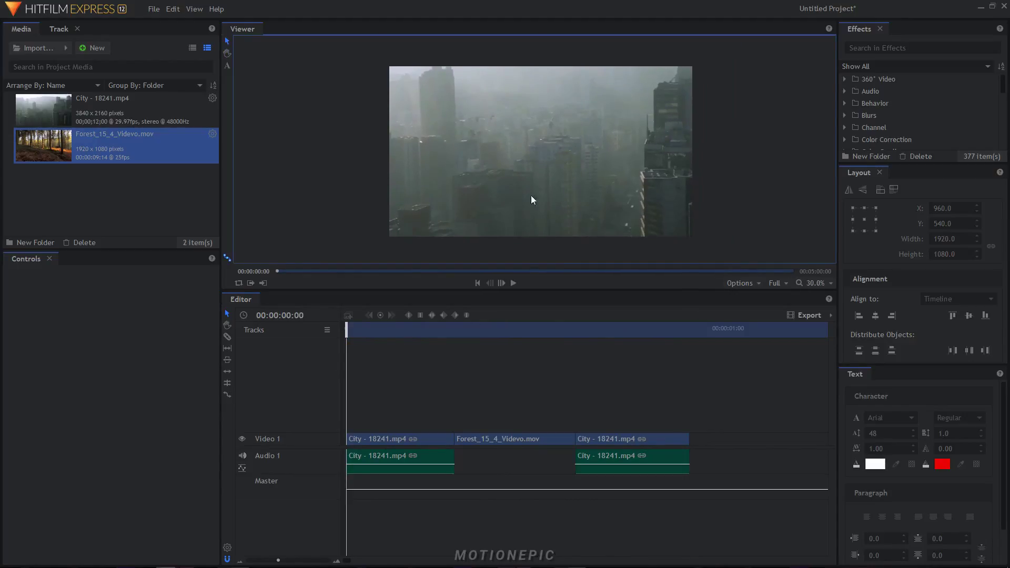
left_click_drag(365, 346, 344, 335)
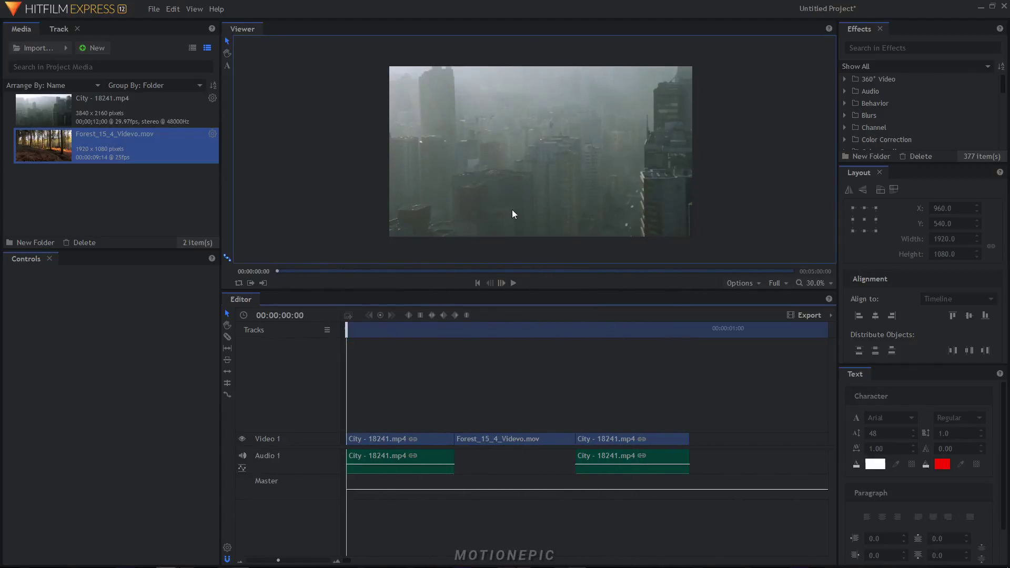